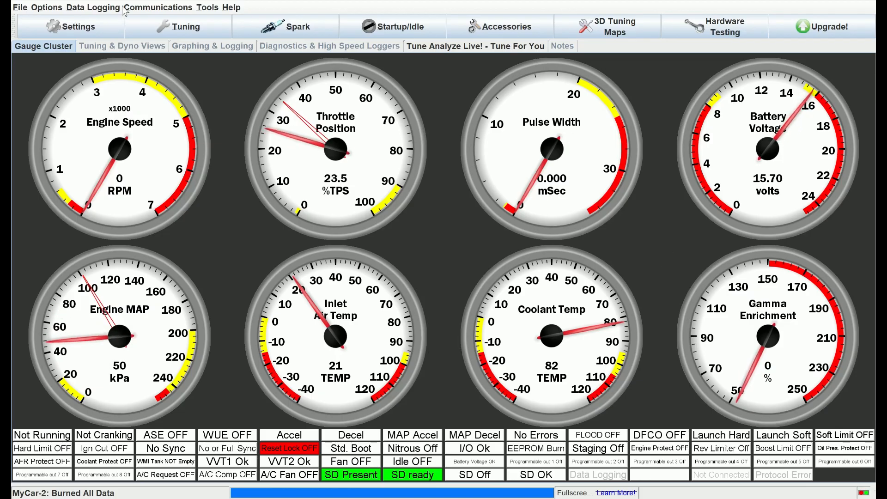
# Step: Open the IAT density correction curve and keep its table of fuel amounts and air temperatures displayed
pyautogui.click(71, 29)
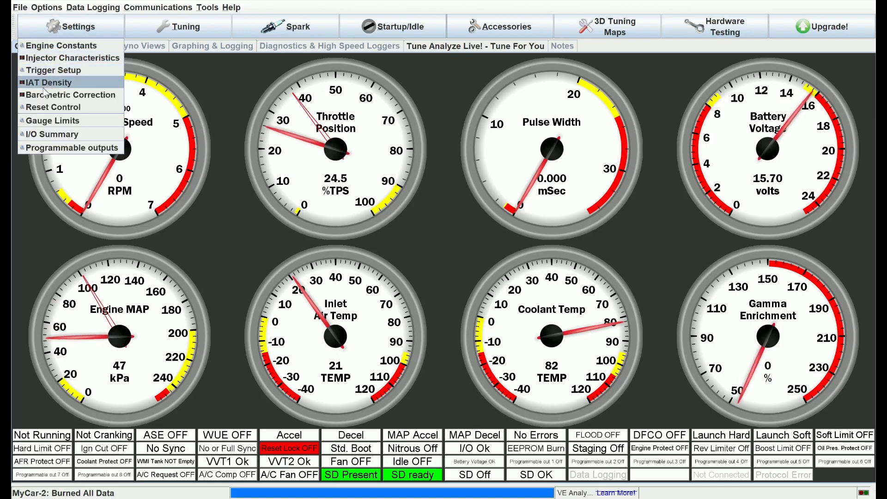
pyautogui.click(75, 82)
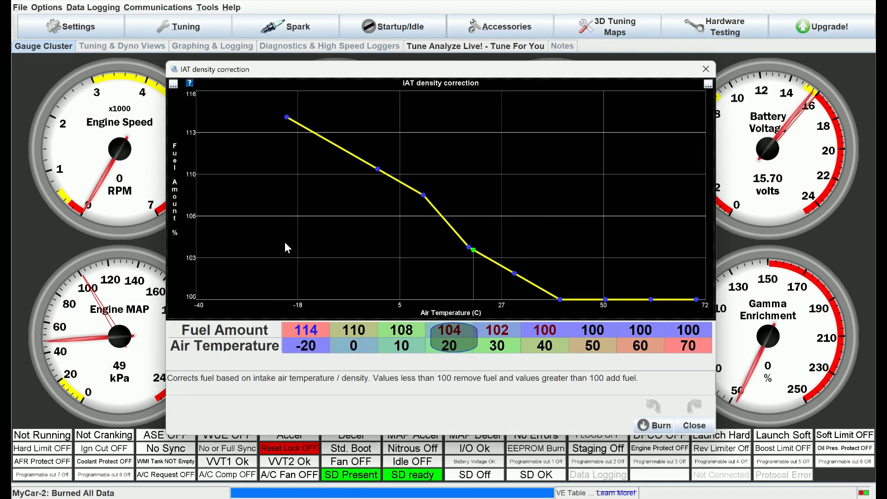
pyautogui.click(708, 85)
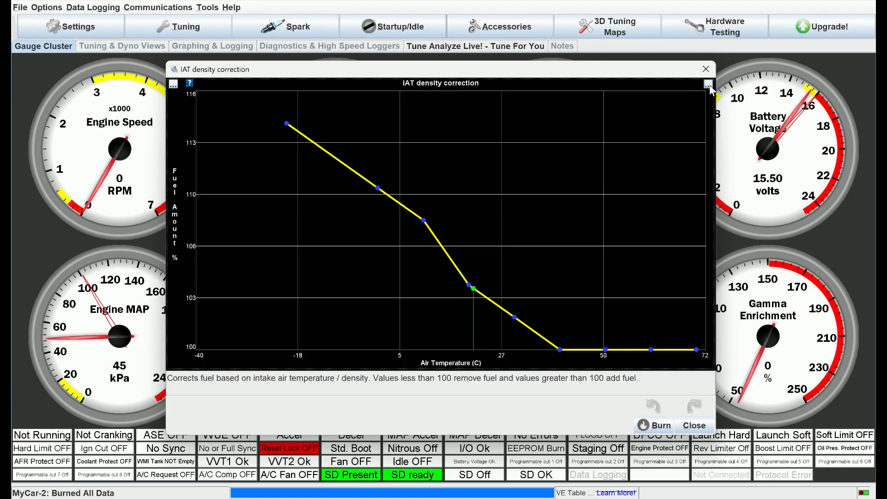
pyautogui.click(709, 85)
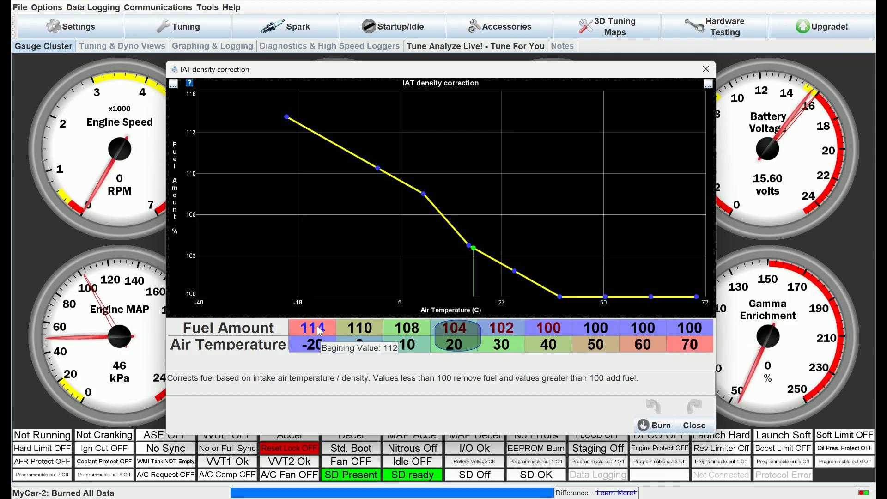
# Step: Examine the fuel amount cells of the IAT correction table from 30 to 60 degrees and at -20 degrees
pyautogui.click(545, 325)
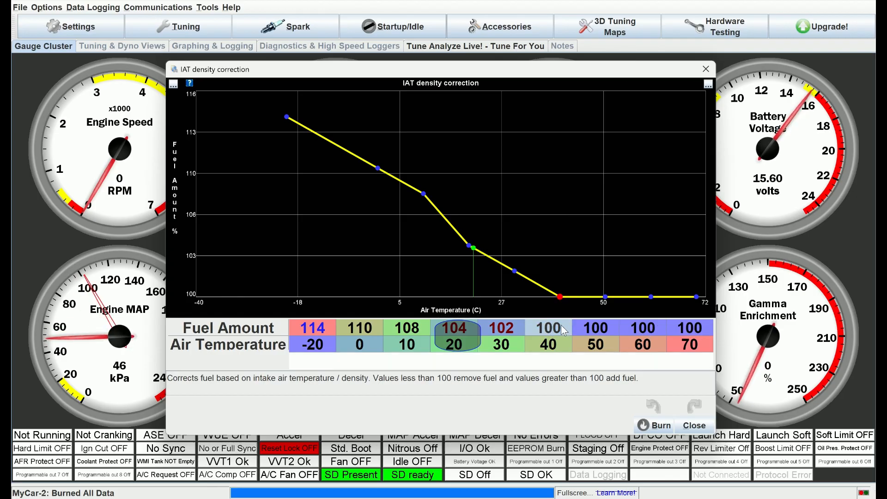
pyautogui.click(600, 327)
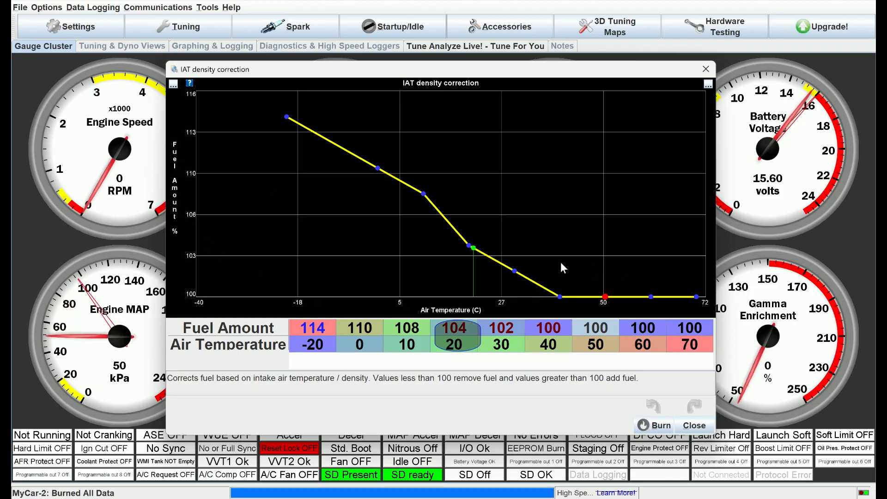
pyautogui.click(640, 328)
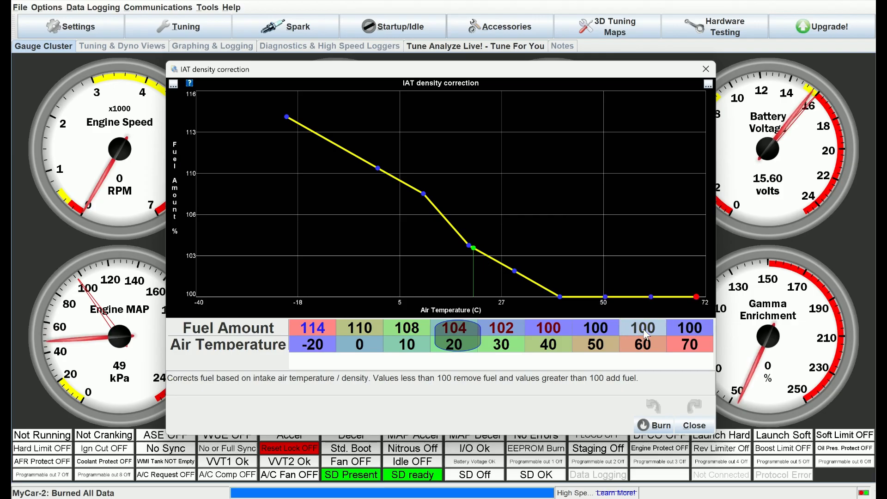
pyautogui.click(583, 327)
pyautogui.click(528, 328)
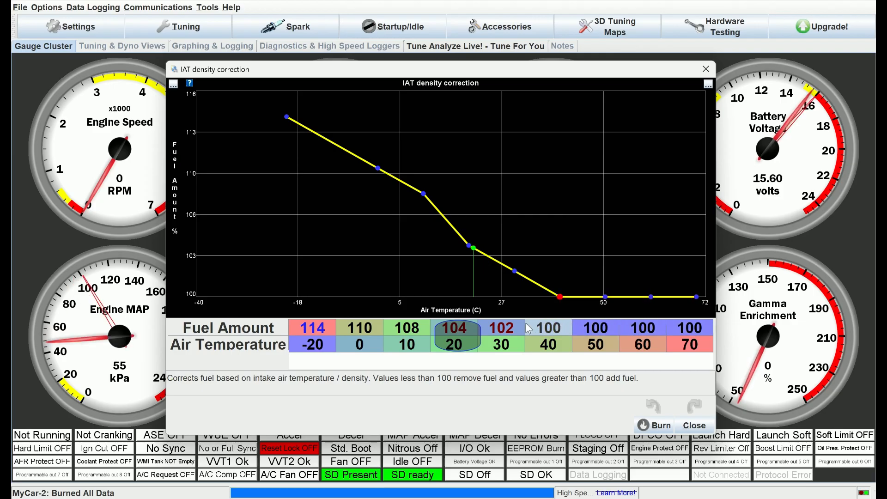
pyautogui.click(503, 328)
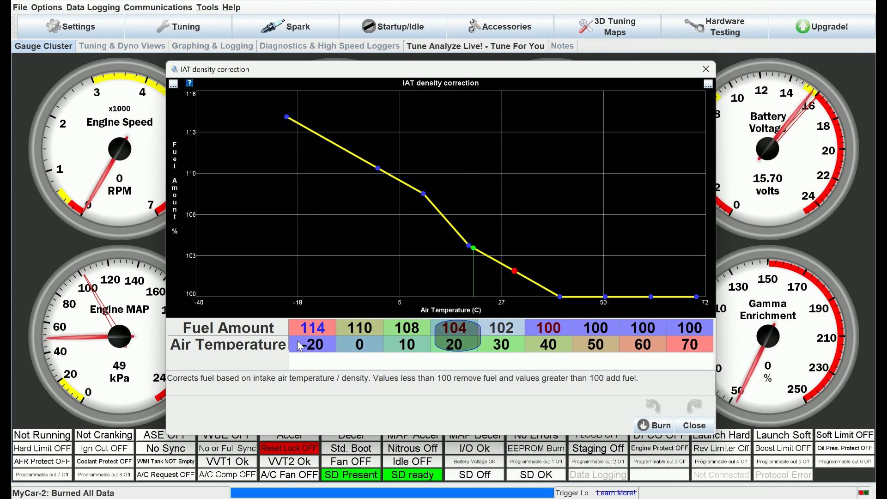
pyautogui.click(312, 329)
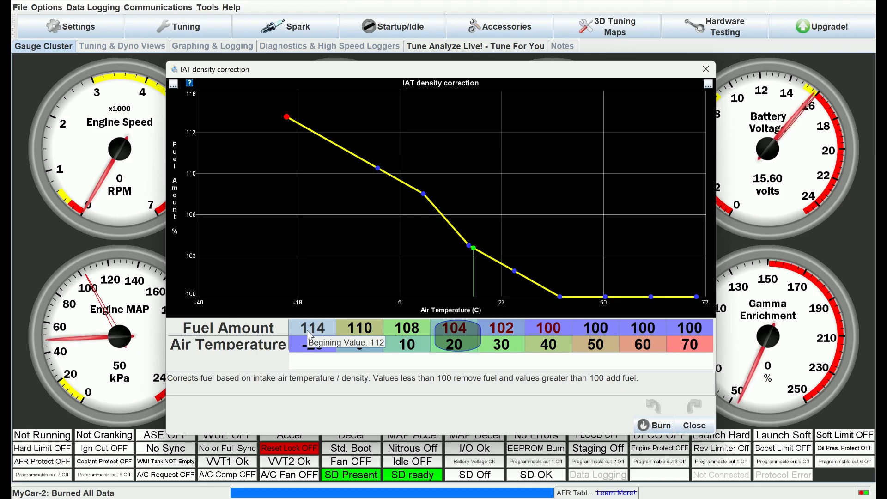
# Step: View the VE table, then close it to return to the IAT density correction curve
pyautogui.click(176, 30)
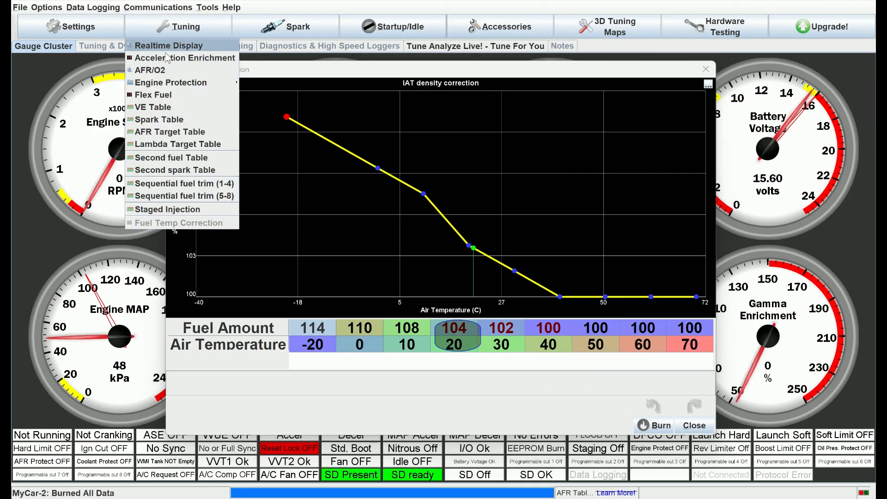
pyautogui.click(153, 104)
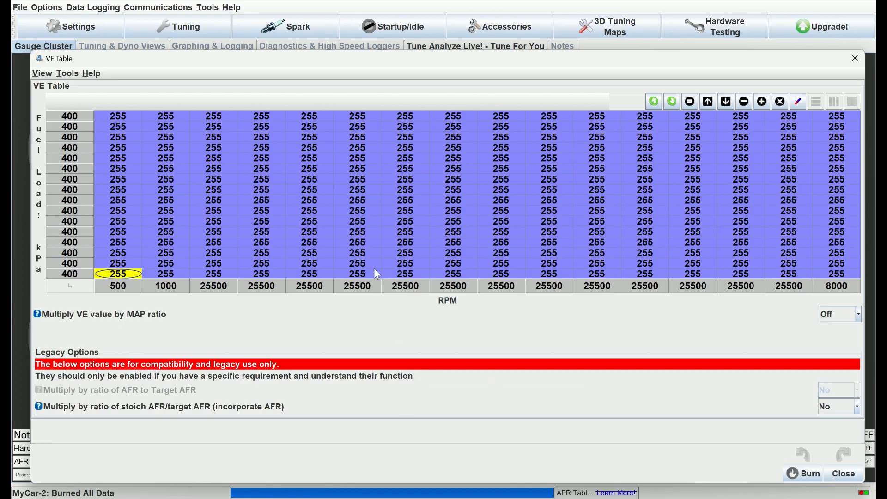
pyautogui.click(858, 62)
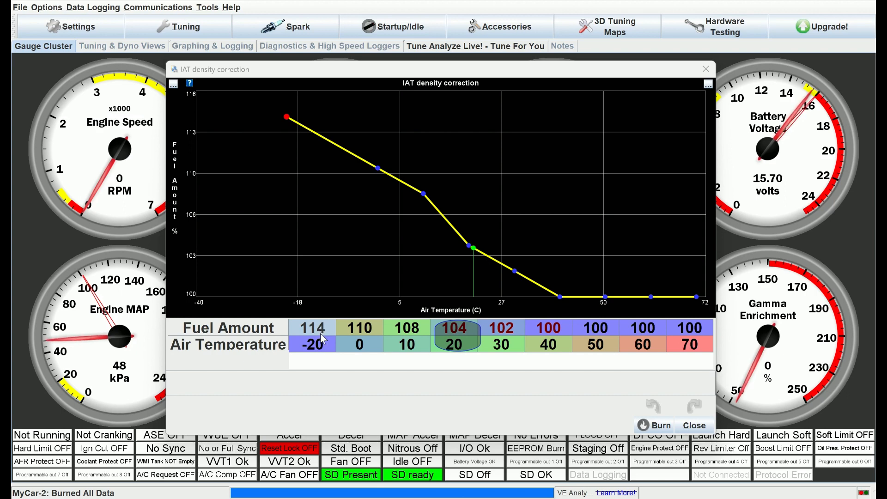
# Step: Set the first three air temperature points of the IAT correction table to 70, 80 and 90
pyautogui.moveTo(320, 333)
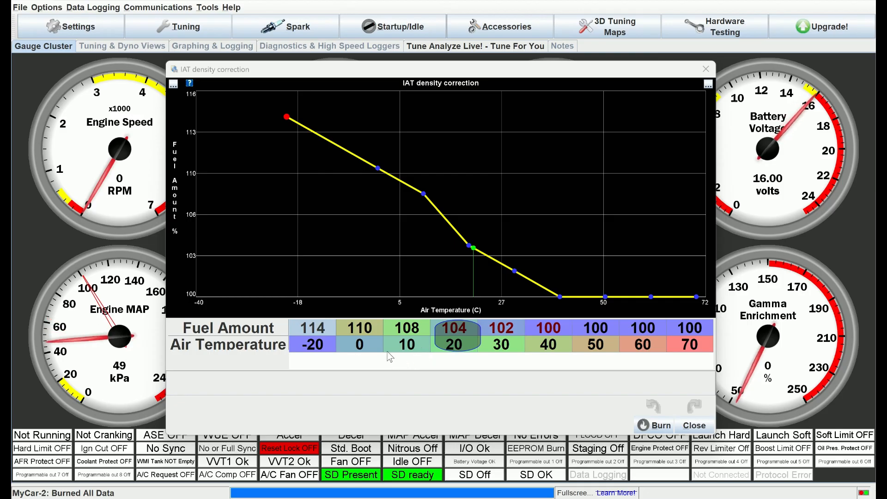
pyautogui.moveTo(453, 334)
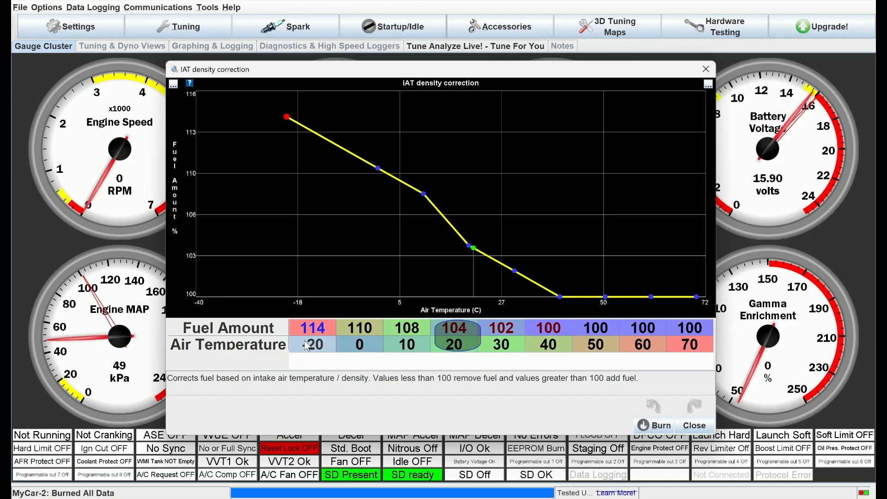
pyautogui.write('70')
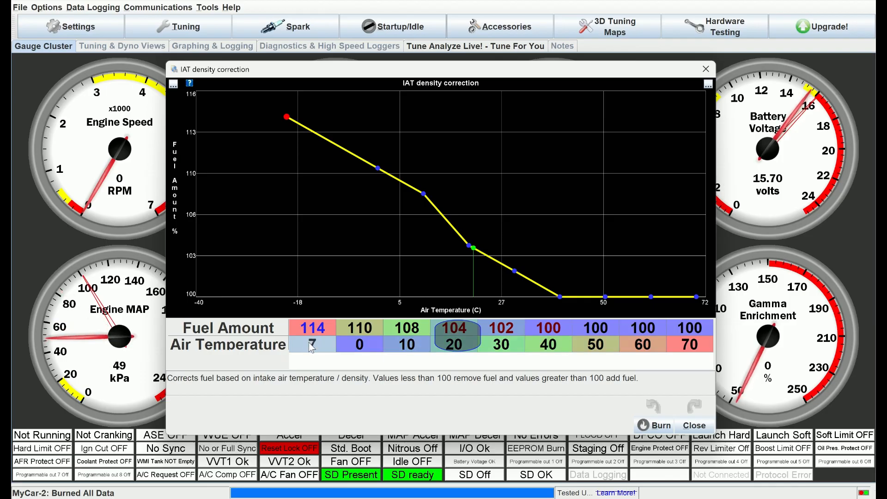
pyautogui.click(347, 349)
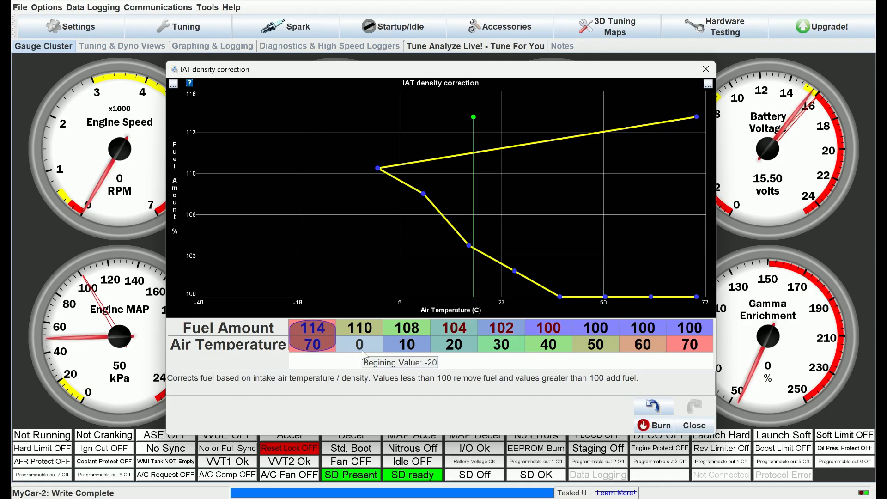
pyautogui.click(318, 347)
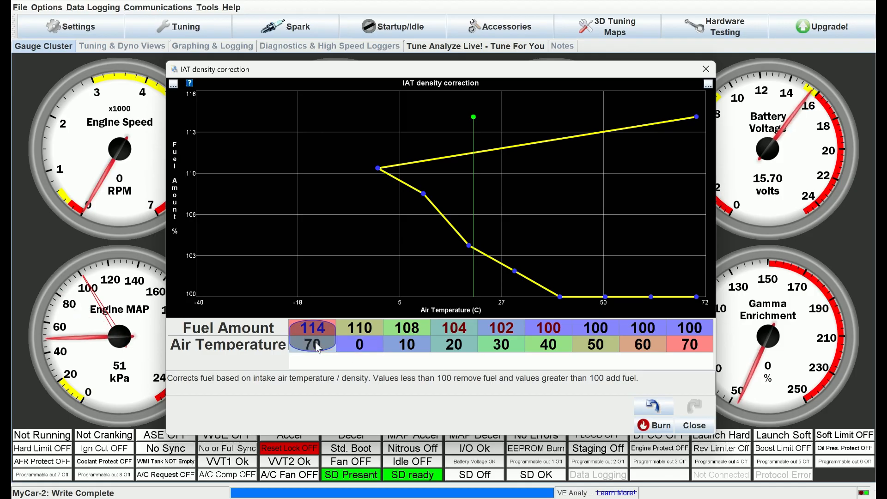
pyautogui.click(345, 343)
pyautogui.write('80')
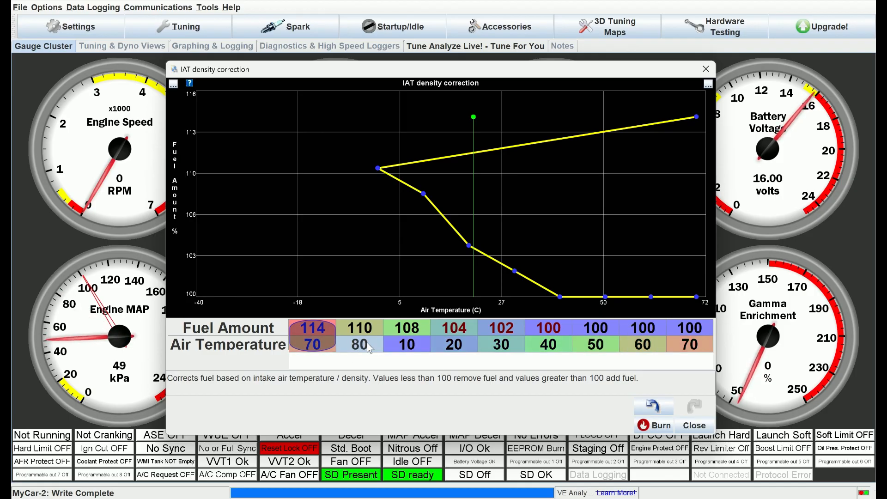
pyautogui.click(397, 338)
pyautogui.write('90')
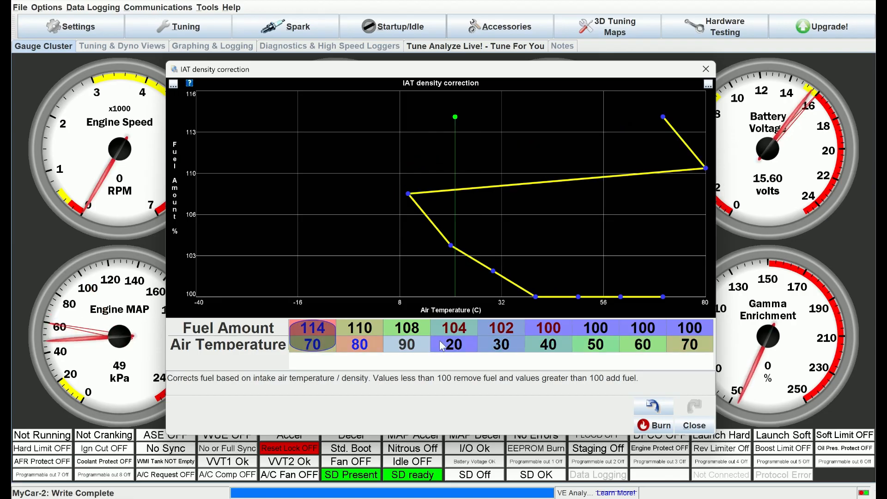
# Step: Set the fourth, fifth and sixth air temperature points to 100, 110 and 120
pyautogui.click(439, 340)
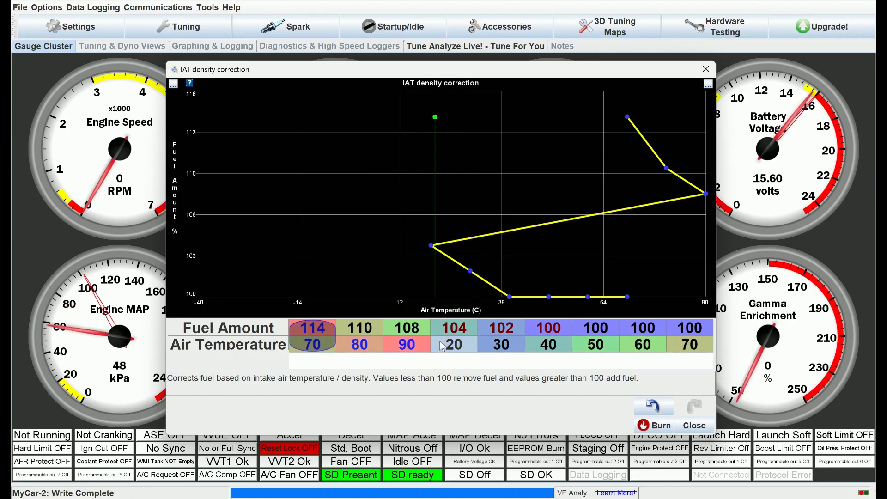
pyautogui.write('100')
pyautogui.click(500, 346)
pyautogui.write('110')
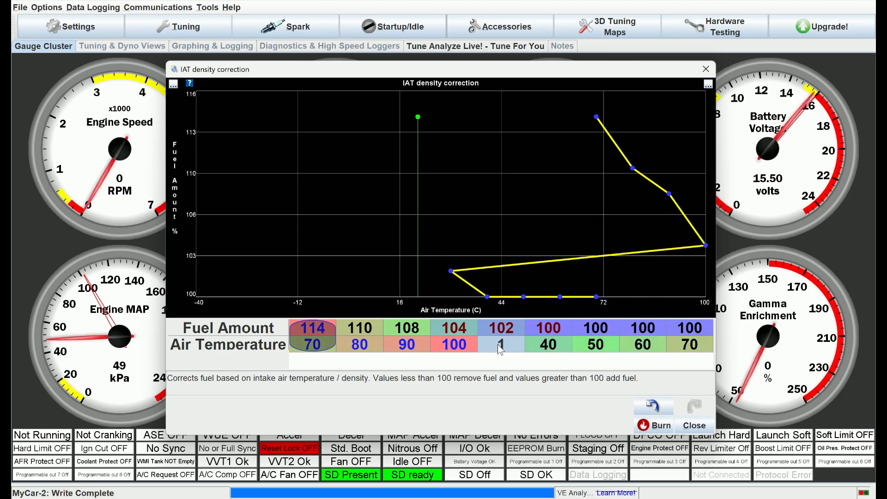
pyautogui.click(549, 347)
pyautogui.write('120')
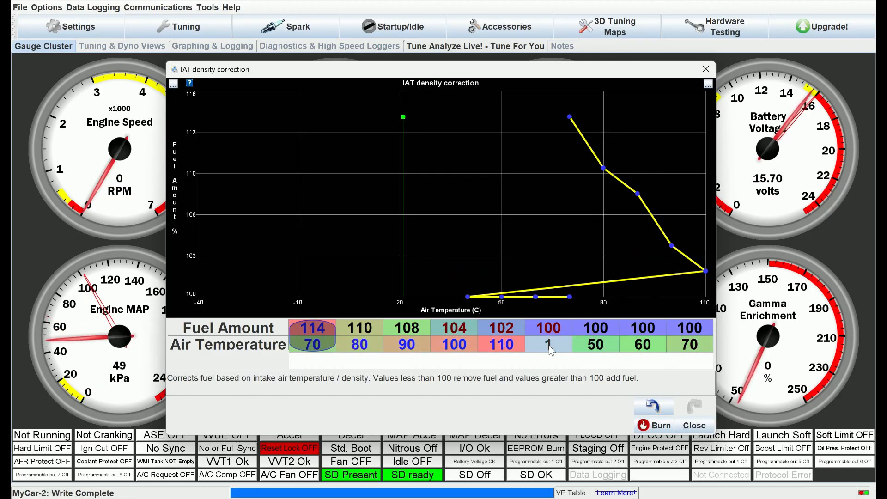
# Step: Set the last three air temperature points to 130, 140 and 150
pyautogui.click(591, 350)
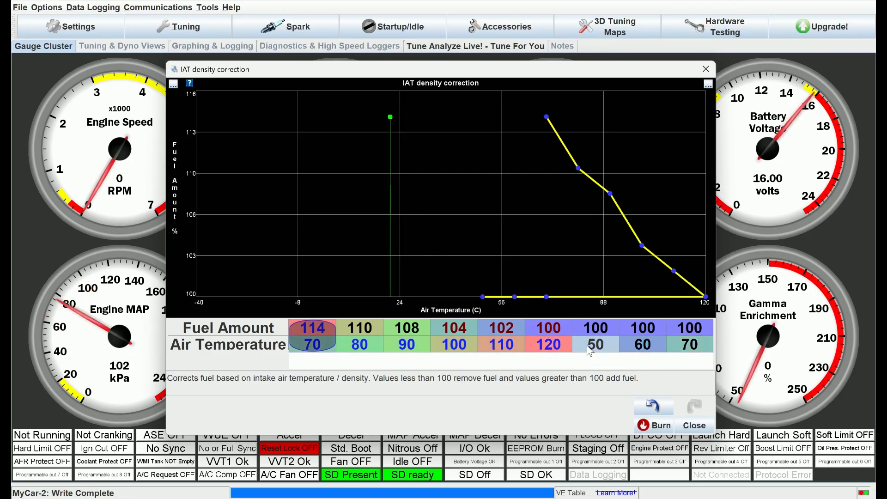
pyautogui.write('130')
pyautogui.click(646, 350)
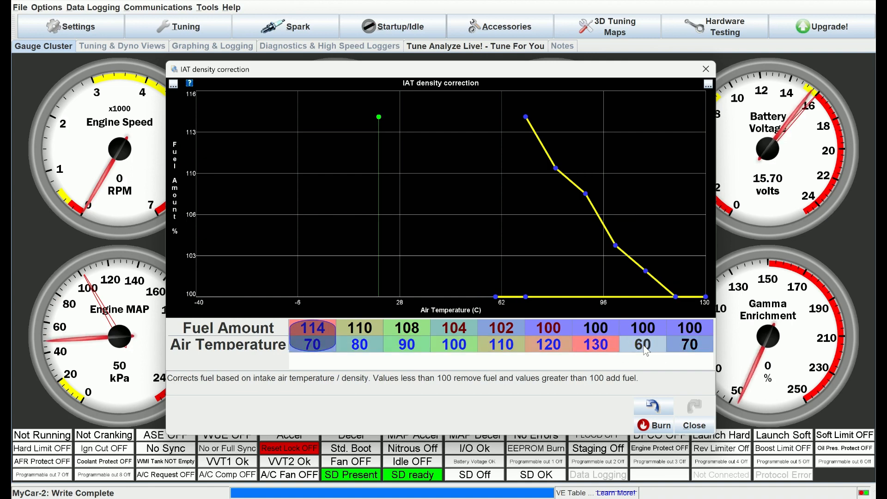
pyautogui.write('140')
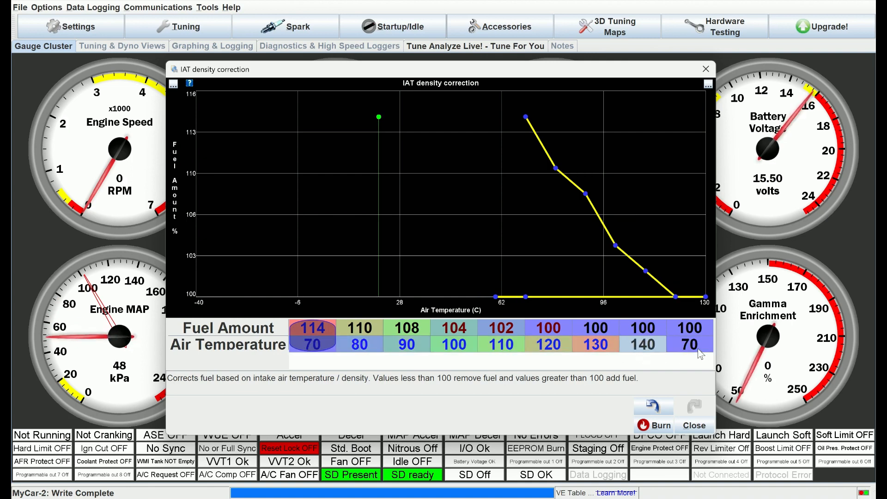
pyautogui.click(697, 348)
pyautogui.write('1')
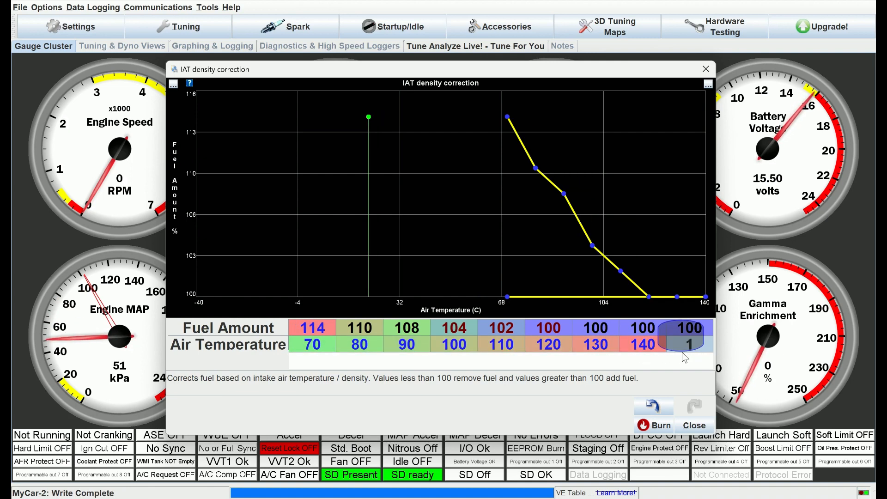
pyautogui.write('50')
pyautogui.press('Return')
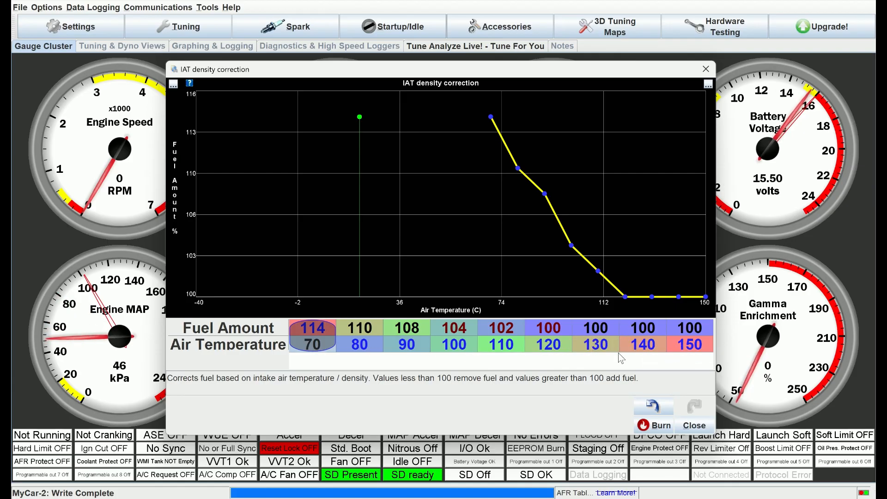
# Step: Set the fuel amounts at the 70, 80 and 90 degree points to 90, 80 and 7
pyautogui.click(322, 327)
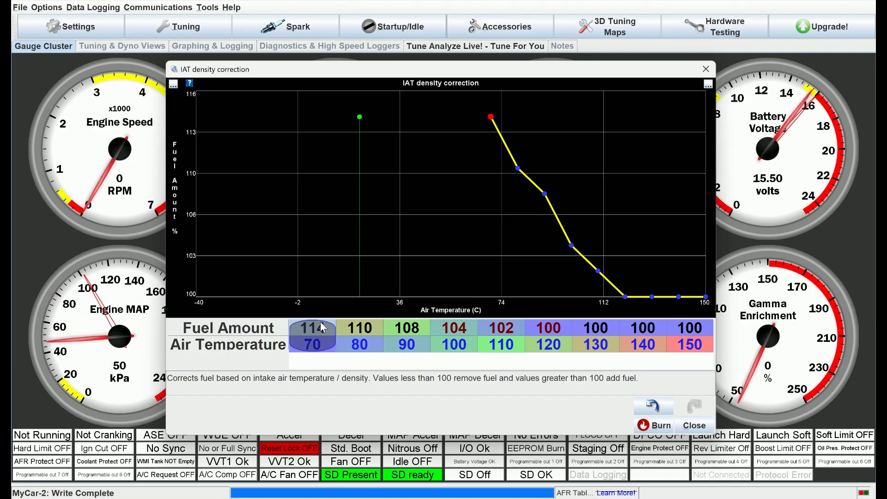
pyautogui.write('90')
pyautogui.press('Return')
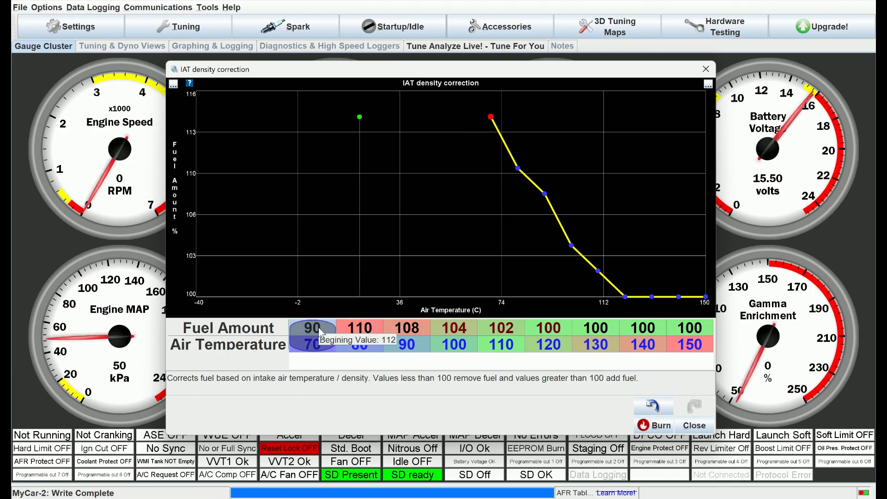
pyautogui.click(361, 331)
pyautogui.write('80')
pyautogui.press('Return')
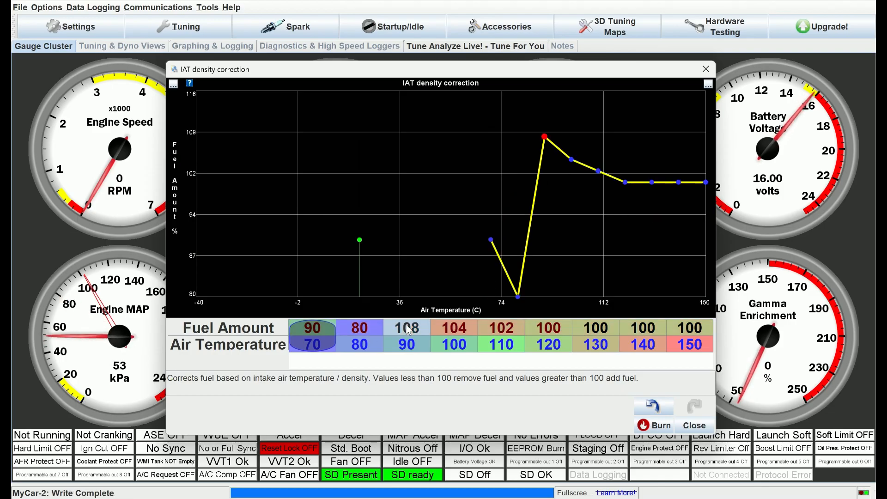
pyautogui.click(407, 329)
pyautogui.write('7')
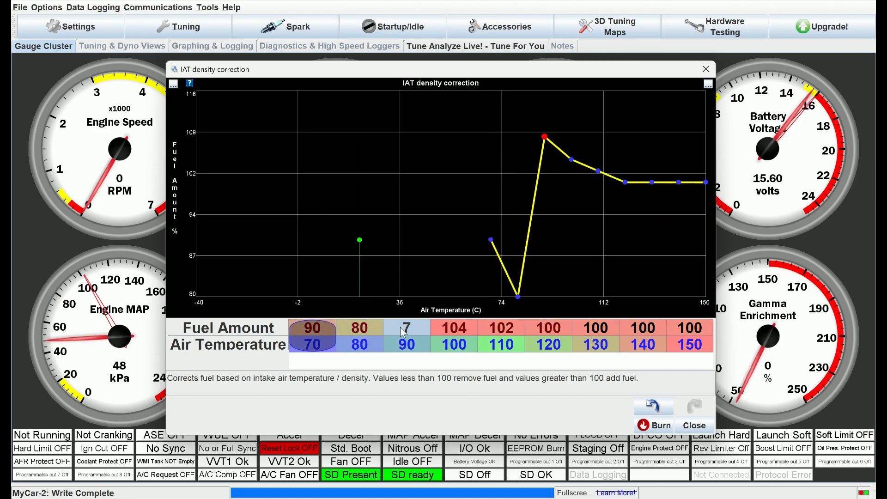
# Step: Set the fuel amounts at the 70, 80 and 90 degree points to 95, 90 and 85
pyautogui.click(325, 328)
pyautogui.write('9')
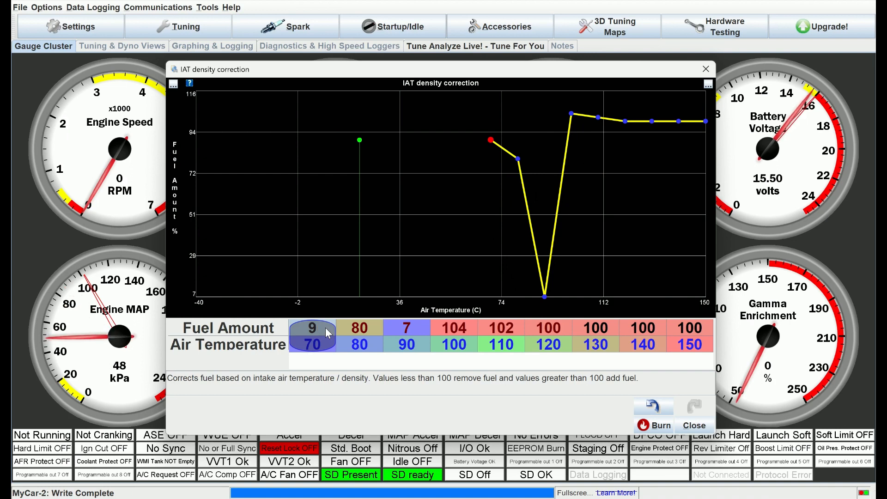
pyautogui.write('5')
pyautogui.click(359, 329)
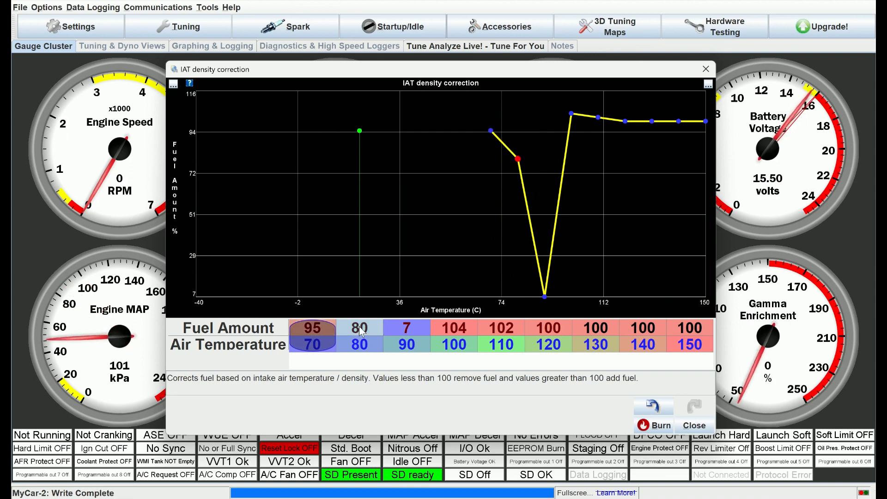
pyautogui.write('90')
pyautogui.click(408, 329)
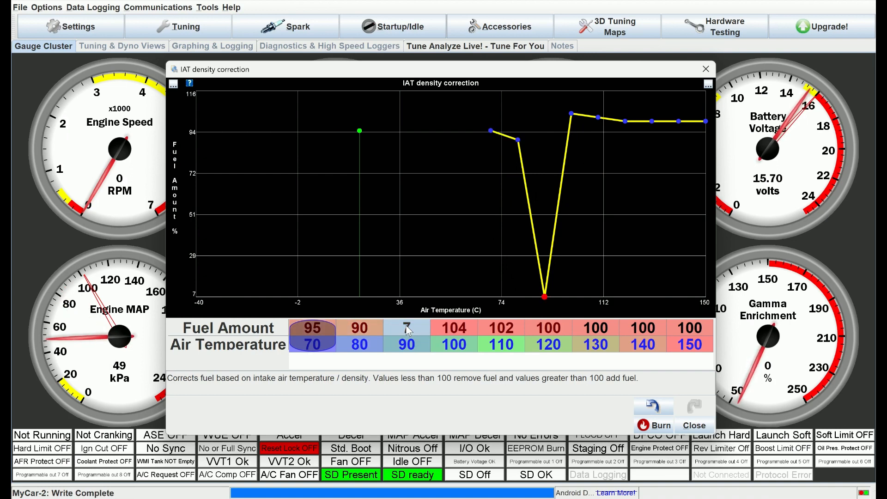
pyautogui.write('85')
# Step: Set the fuel amounts at the 100, 110 and 120 degree points to 80, 75 and 70
pyautogui.click(444, 326)
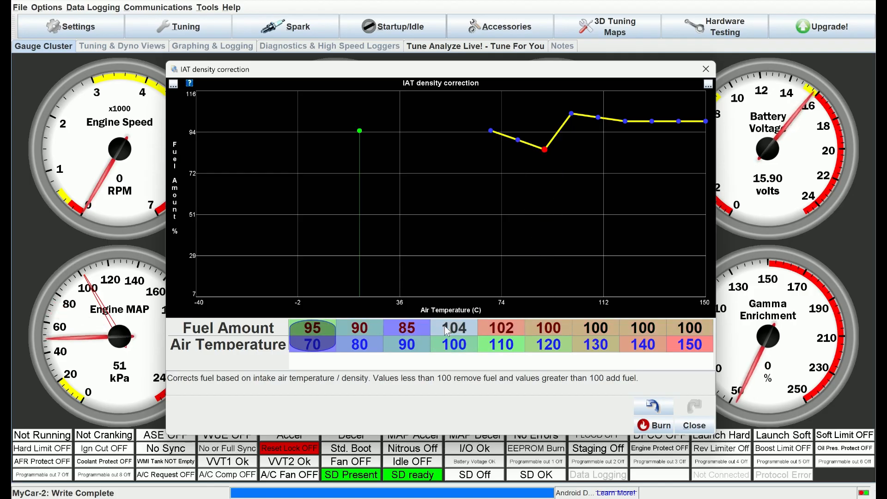
pyautogui.write('80')
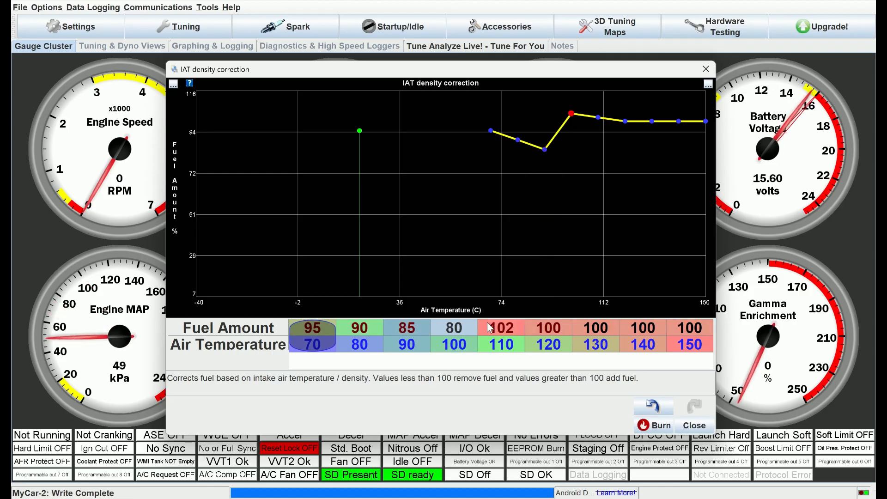
pyautogui.click(486, 323)
pyautogui.write('75')
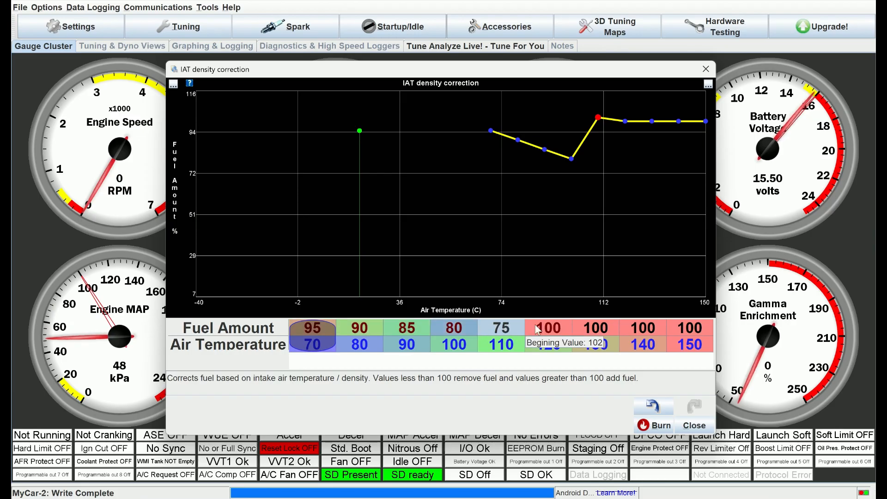
pyautogui.click(535, 323)
pyautogui.write('70')
# Step: Set the fuel amounts at the 130, 140 and 150 degree points to 65, 60 and 55
pyautogui.click(590, 328)
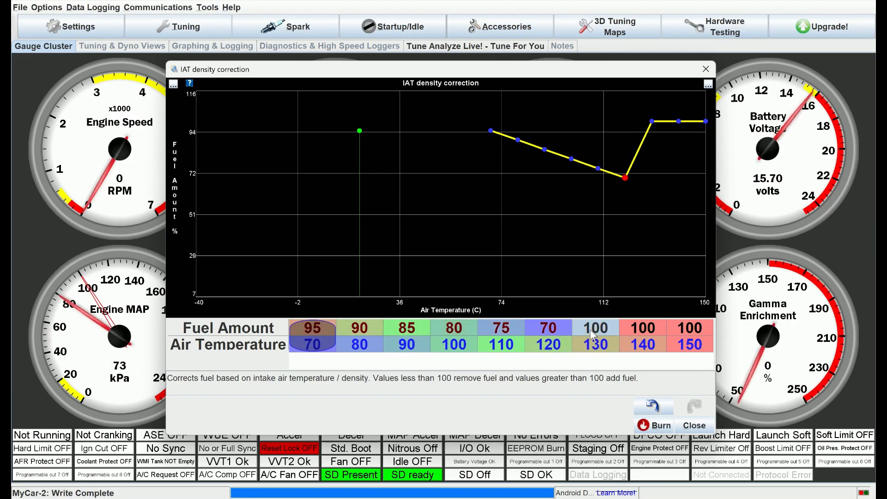
pyautogui.write('65')
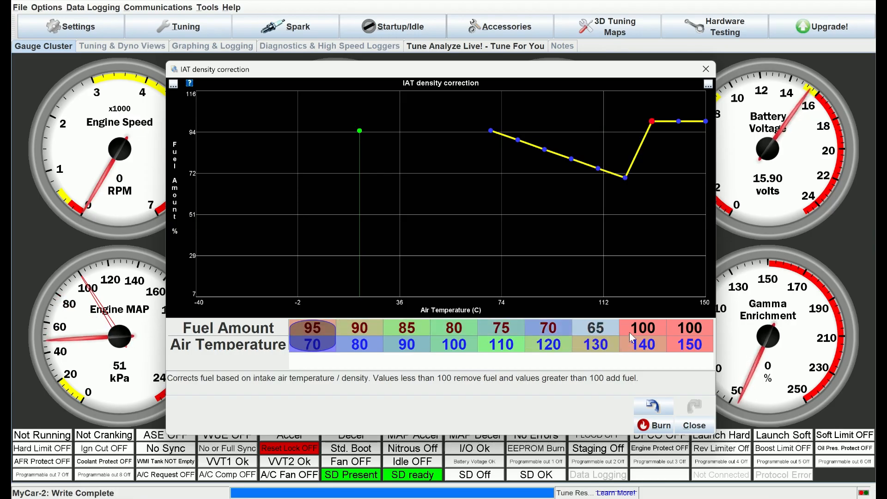
pyautogui.click(633, 329)
pyautogui.write('60')
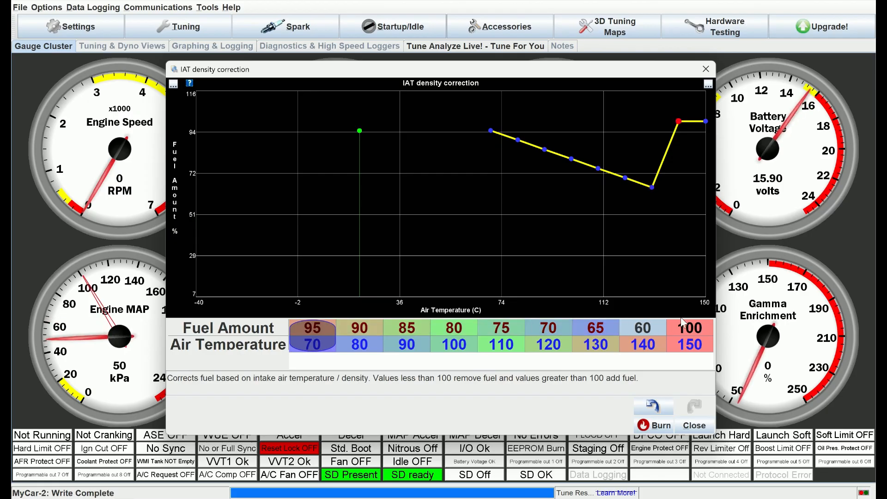
pyautogui.click(686, 326)
pyautogui.write('55')
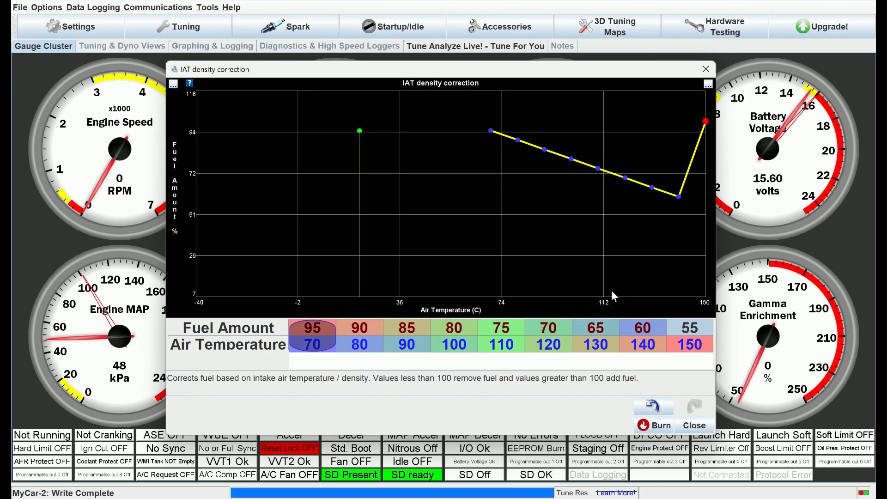
pyautogui.click(659, 342)
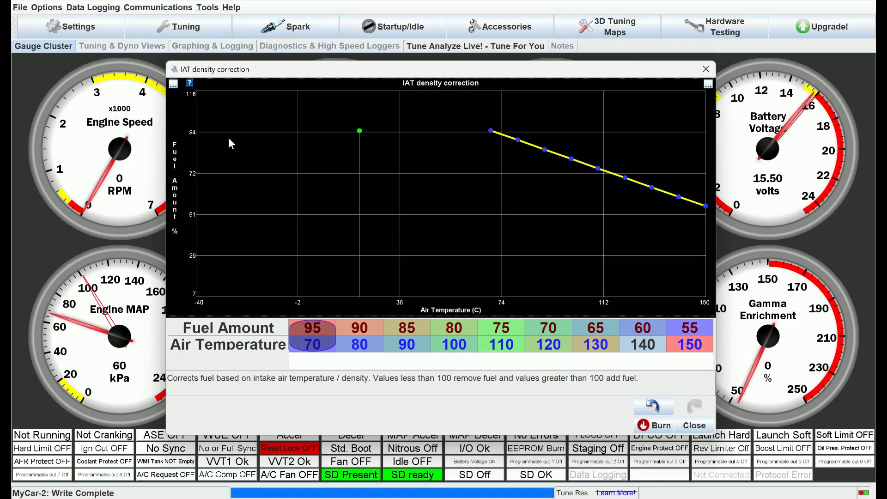
# Step: Toggle Auto Scale Y Axis Maximum and Auto Scale X Axis Maximum twice each to refit the graph to the curve
pyautogui.click(173, 85)
pyautogui.click(184, 119)
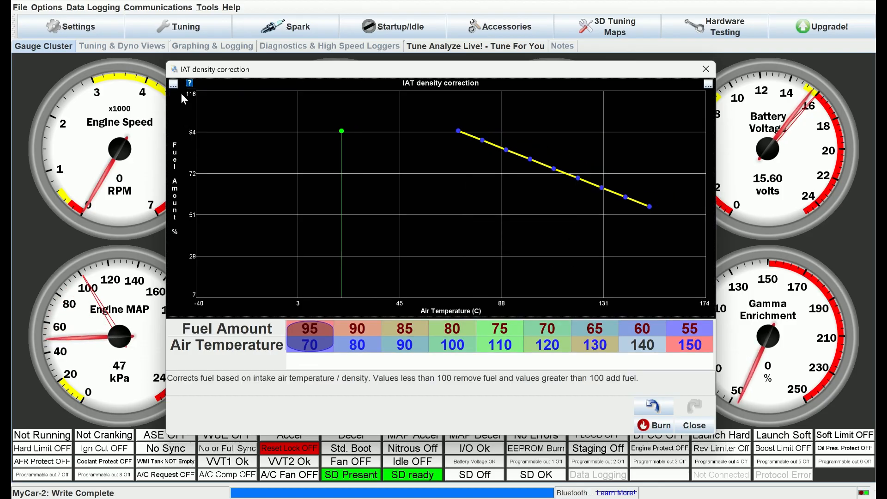
pyautogui.click(173, 85)
pyautogui.click(186, 119)
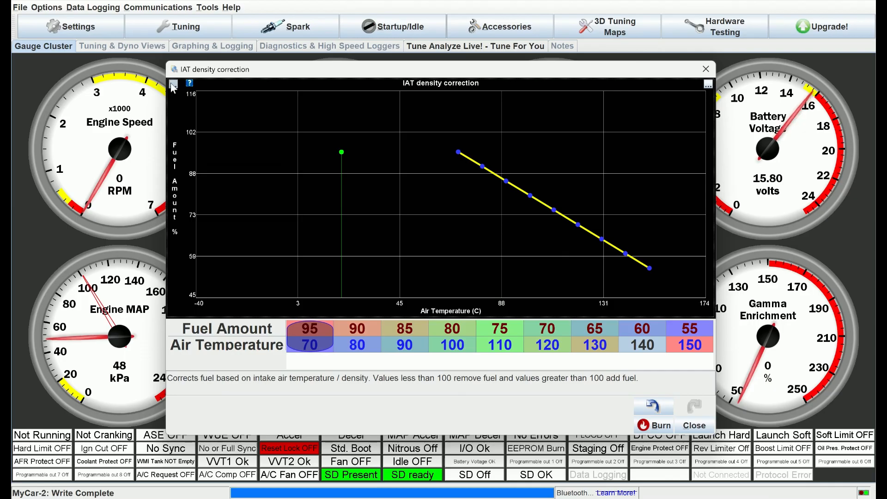
pyautogui.click(172, 84)
pyautogui.click(186, 158)
pyautogui.click(173, 85)
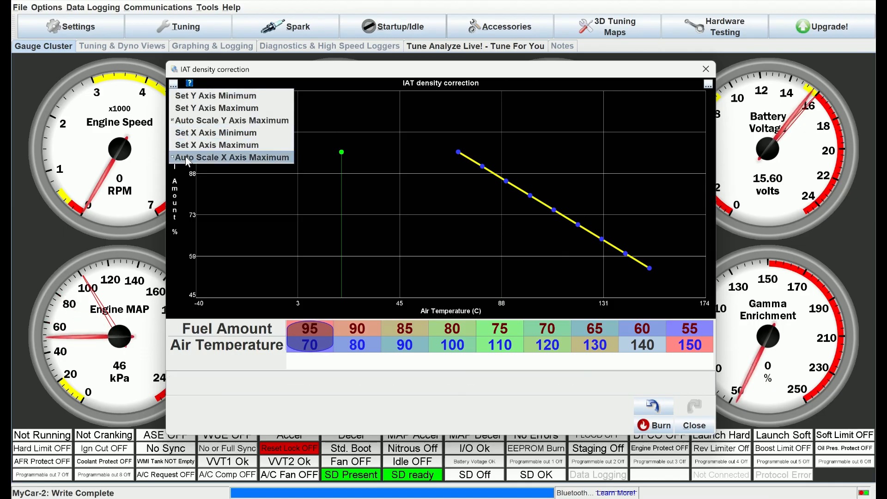
pyautogui.click(185, 157)
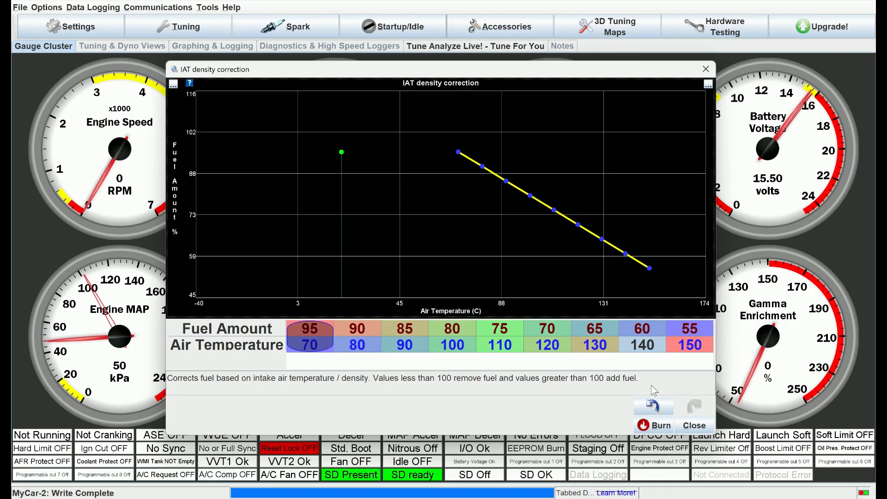
# Step: Move the first, second and fifth curve points on the graph to about 62 °C / 80 %, 81 °C / 75 % and 118 °C / 86 %
pyautogui.moveTo(459, 154); pyautogui.dragTo(439, 195)
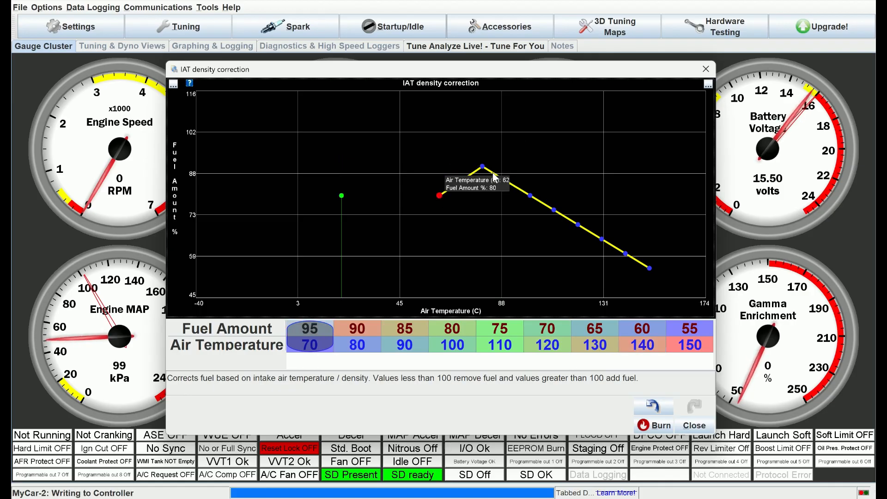
pyautogui.moveTo(483, 169); pyautogui.dragTo(538, 196)
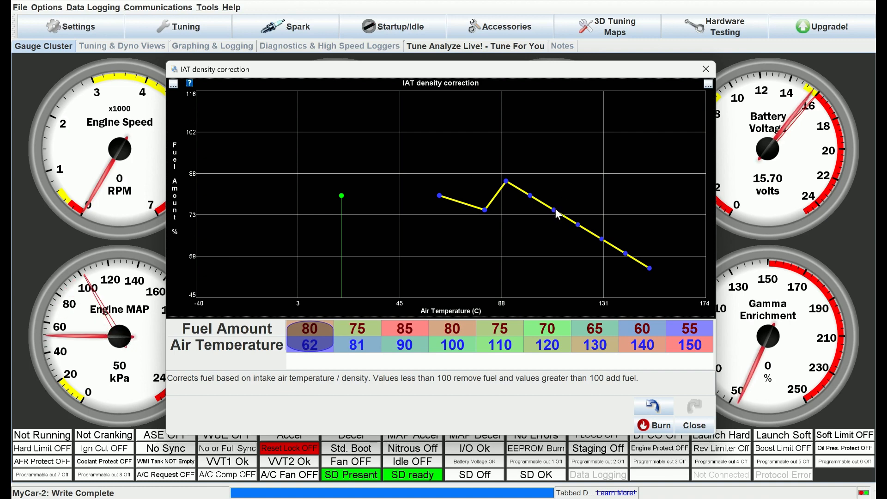
pyautogui.moveTo(554, 210); pyautogui.dragTo(572, 178)
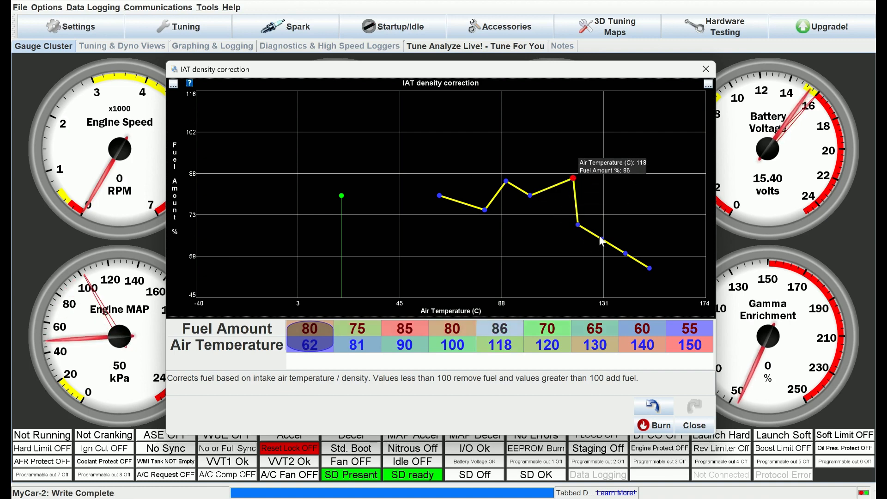
# Step: Move the last three curve points on the graph to about 139 °C / 74 %, 140 °C / 54 % and 155 °C / 62 %
pyautogui.moveTo(602, 239); pyautogui.dragTo(623, 214)
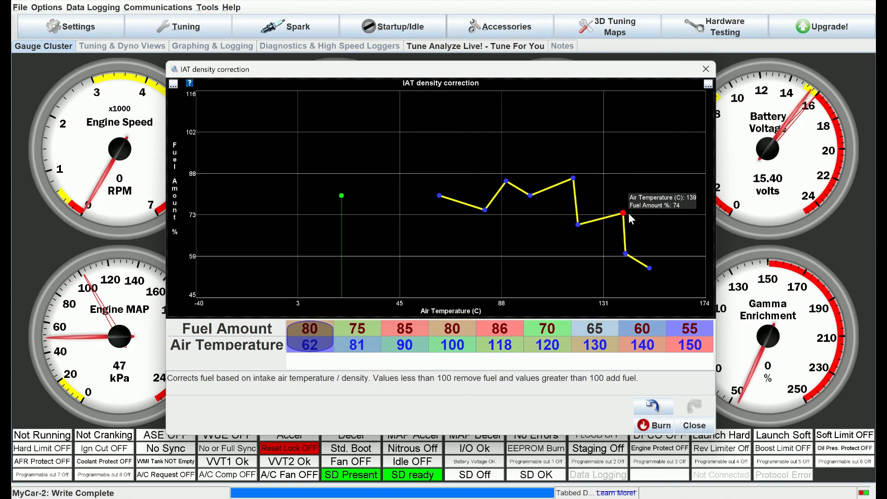
pyautogui.moveTo(623, 255); pyautogui.dragTo(597, 273)
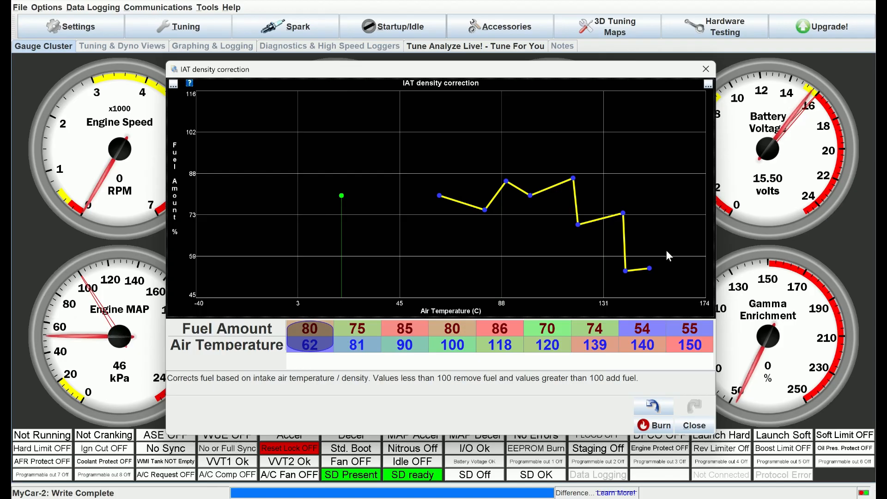
pyautogui.moveTo(650, 268); pyautogui.dragTo(661, 248)
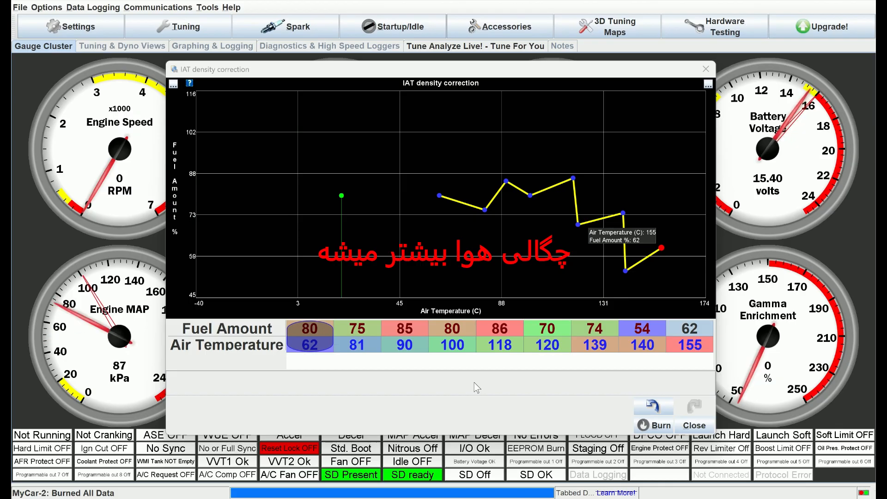
# Step: Select the last curve point and burn the IAT density correction data to the controller
pyautogui.click(535, 403)
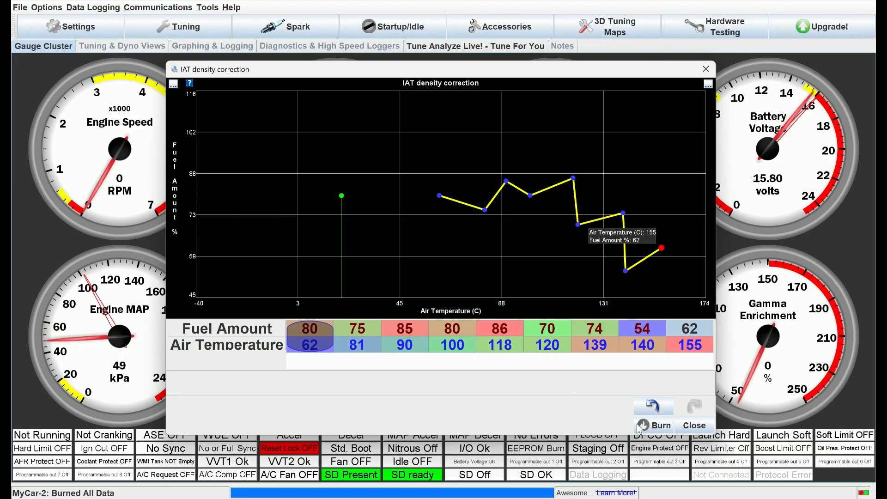
pyautogui.click(661, 247)
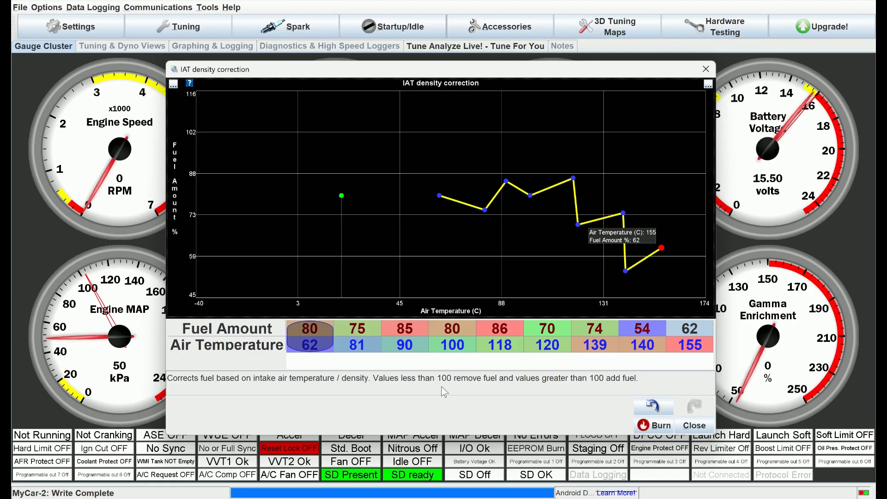
pyautogui.click(656, 425)
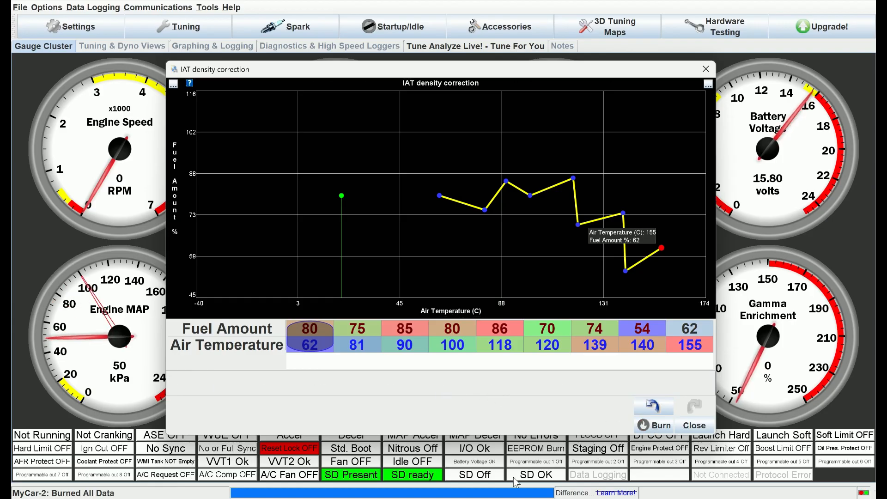